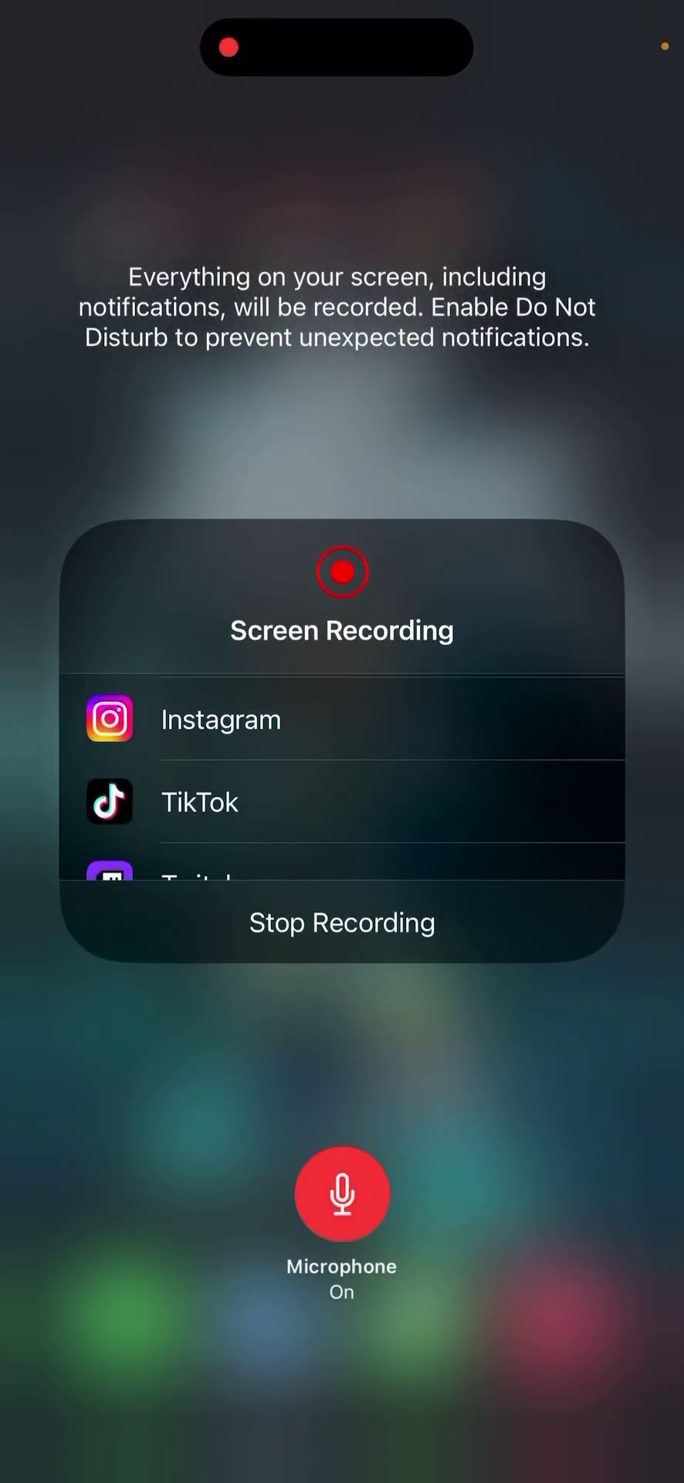
Step: Close the Screen Recording panel and Control Center, then bring up the app switcher
left_click(342, 1100)
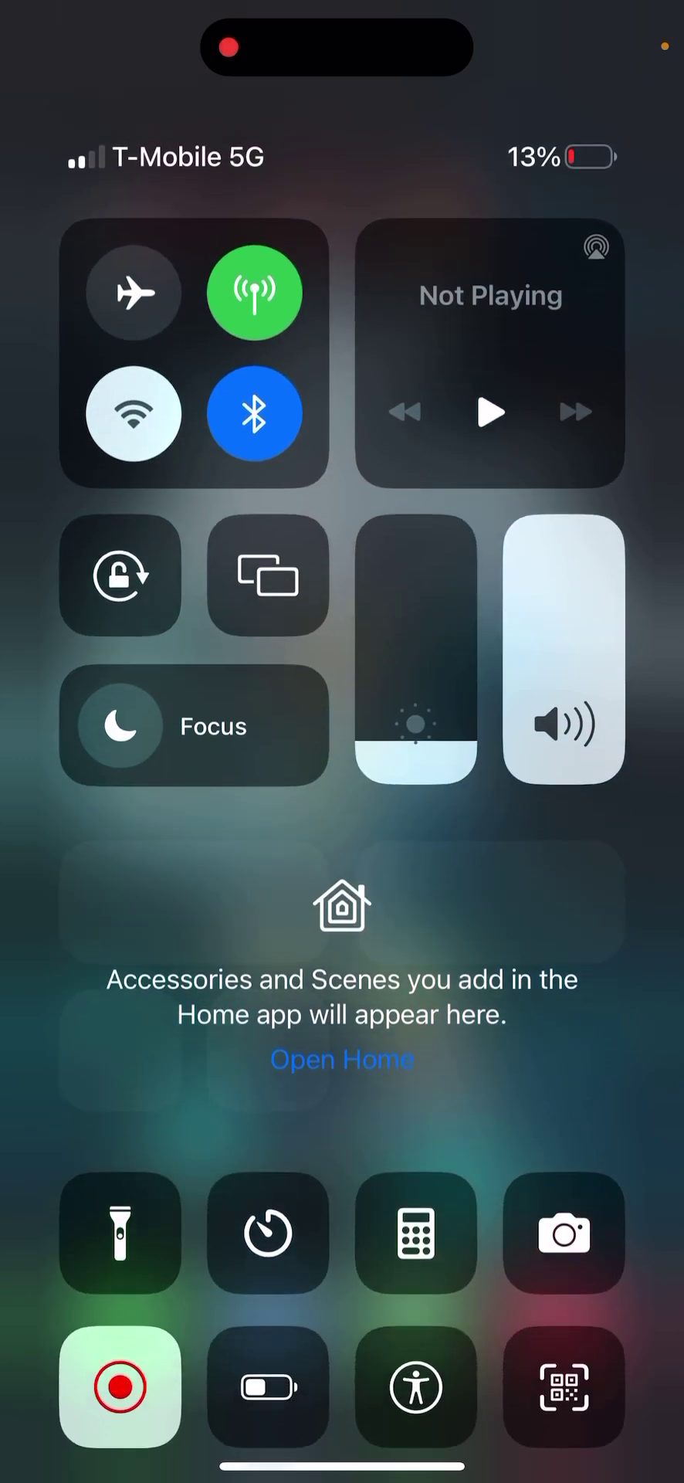
left_click(342, 1390)
left_click_drag(342, 1471, 343, 1274)
Step: Reopen Granny from the app switcher, resume the game and walk down the stairs
left_click(342, 741)
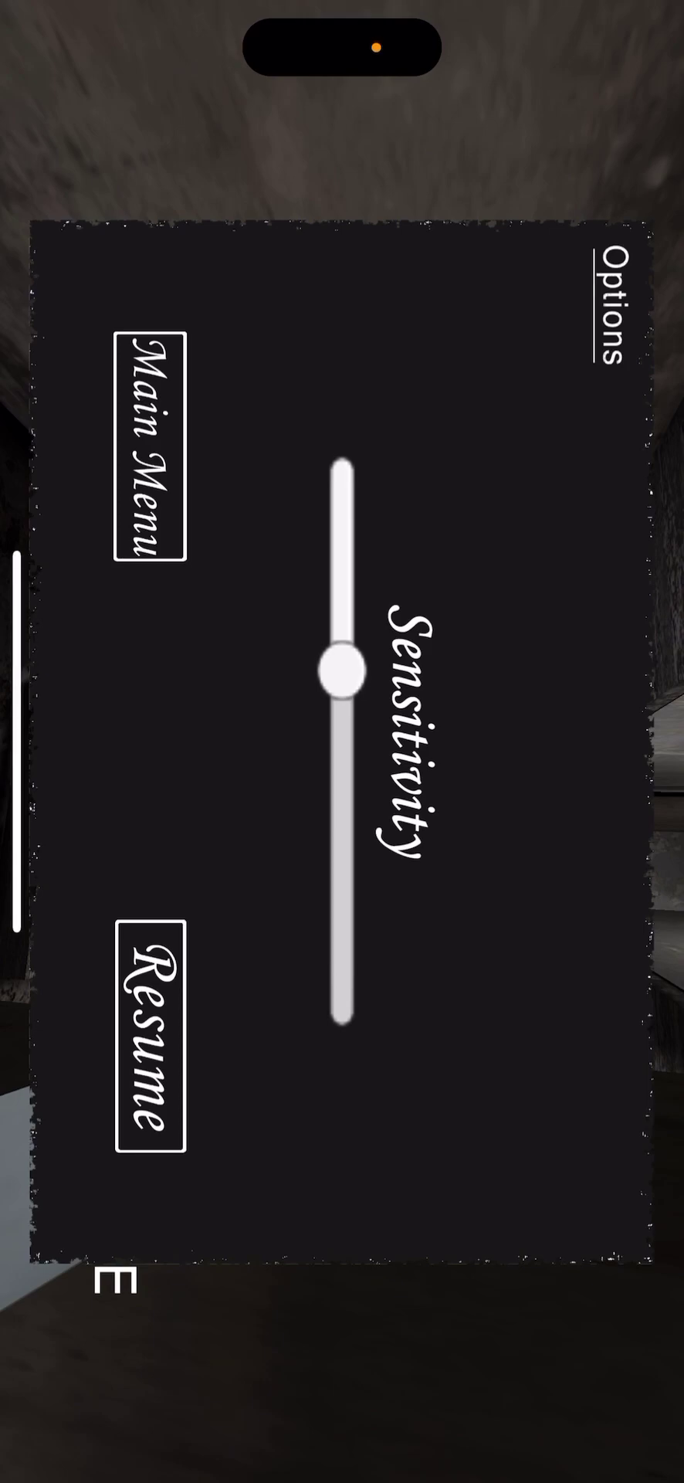
left_click(150, 1035)
mouse_move(180, 220)
left_mouse_down()
mouse_move(290, 226)
mouse_move(276, 267)
mouse_move(270, 206)
left_mouse_up()
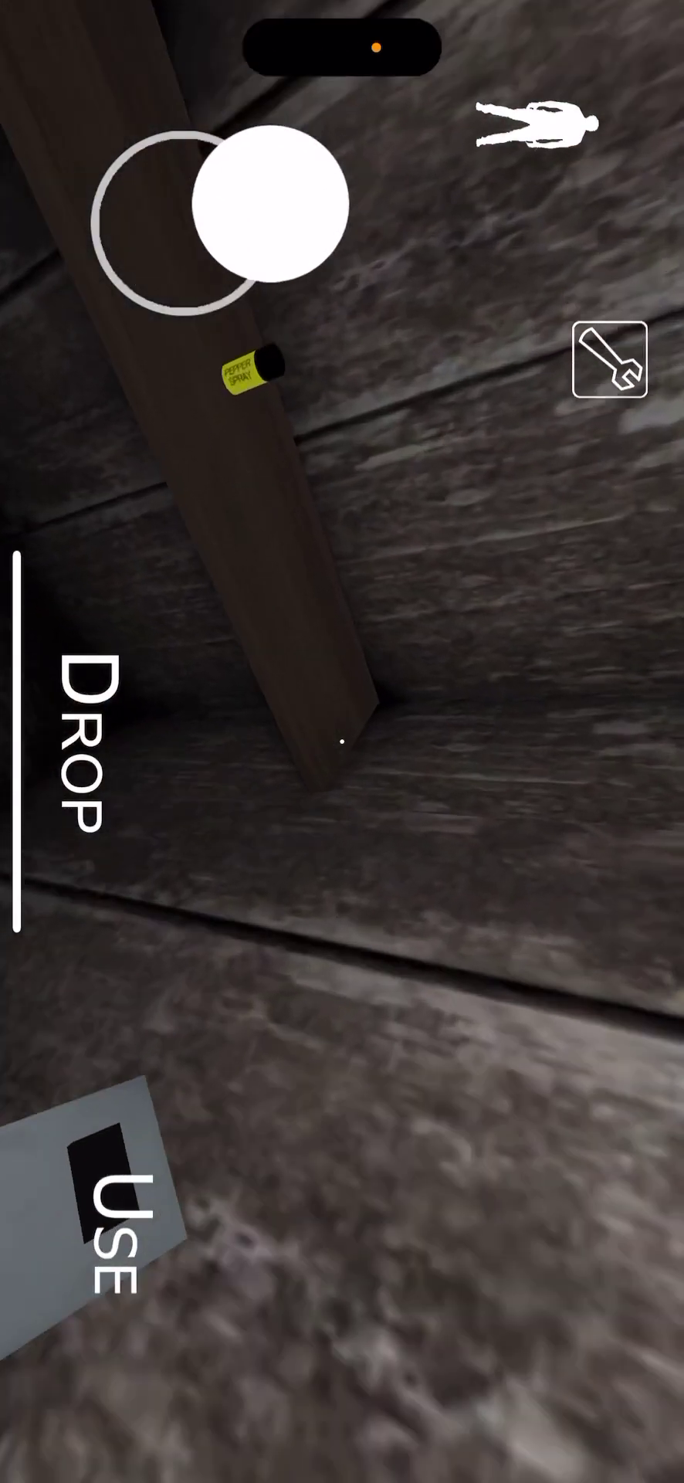
Step: Take the pepper spray and carry it across the room and on through the tunnel
left_click(116, 1228)
mouse_move(271, 206)
left_mouse_down()
mouse_move(290, 218)
mouse_move(269, 237)
mouse_move(289, 223)
mouse_move(280, 232)
mouse_move(186, 220)
left_mouse_up()
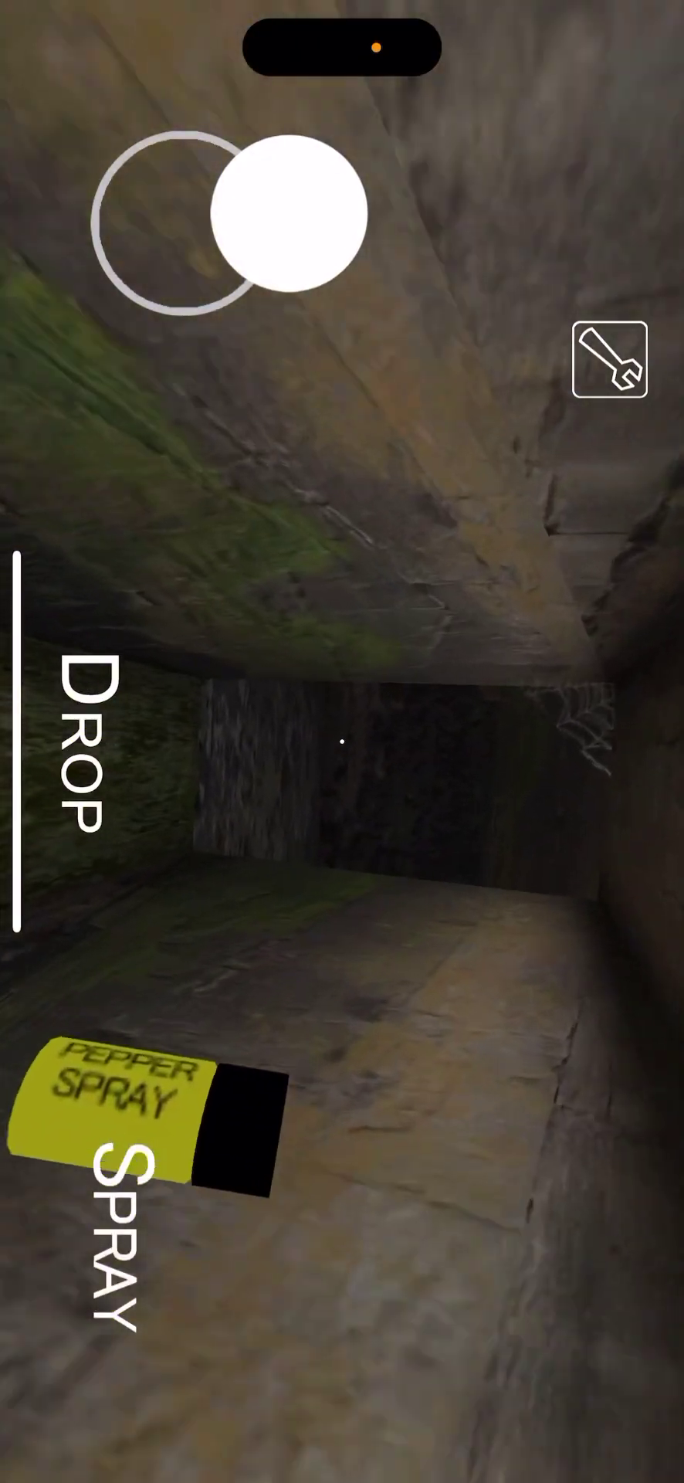
left_click_drag(287, 214, 287, 215)
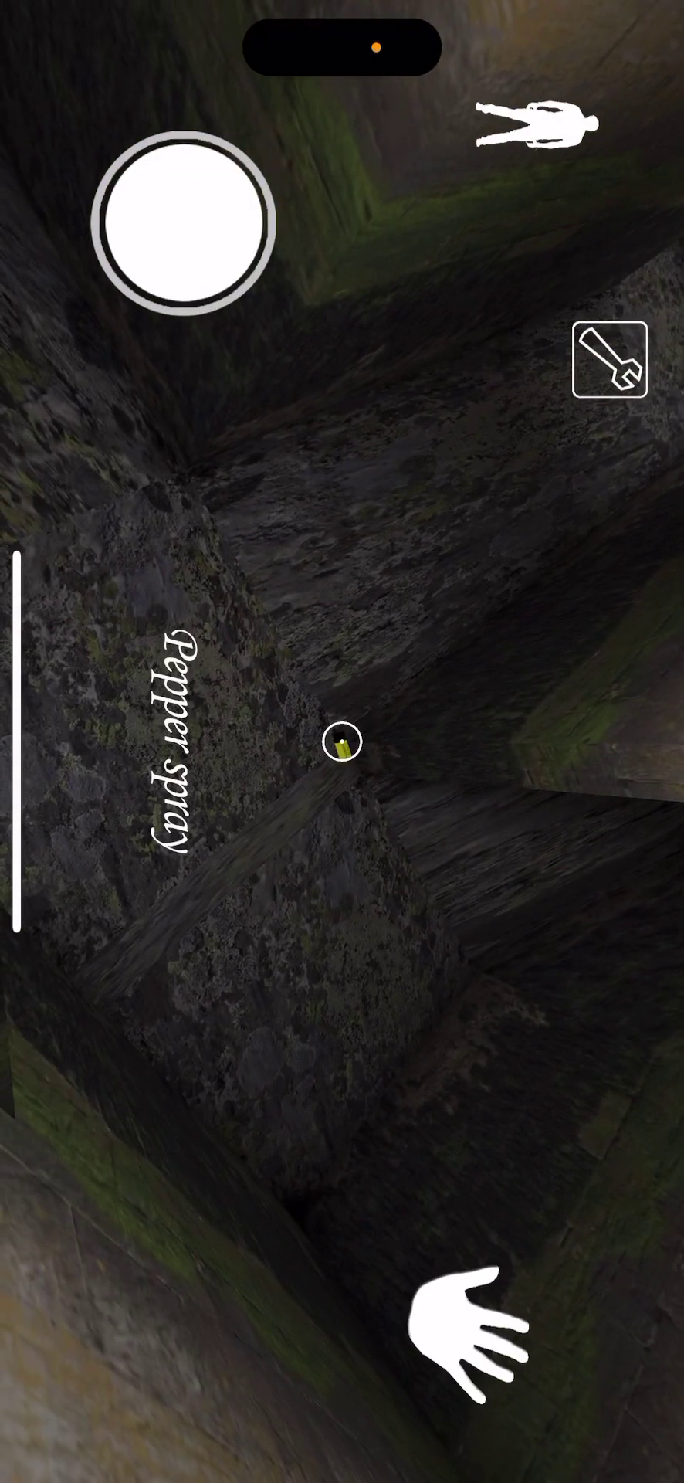
Step: Grab the pepper spray again using the hand icon
left_click(469, 1332)
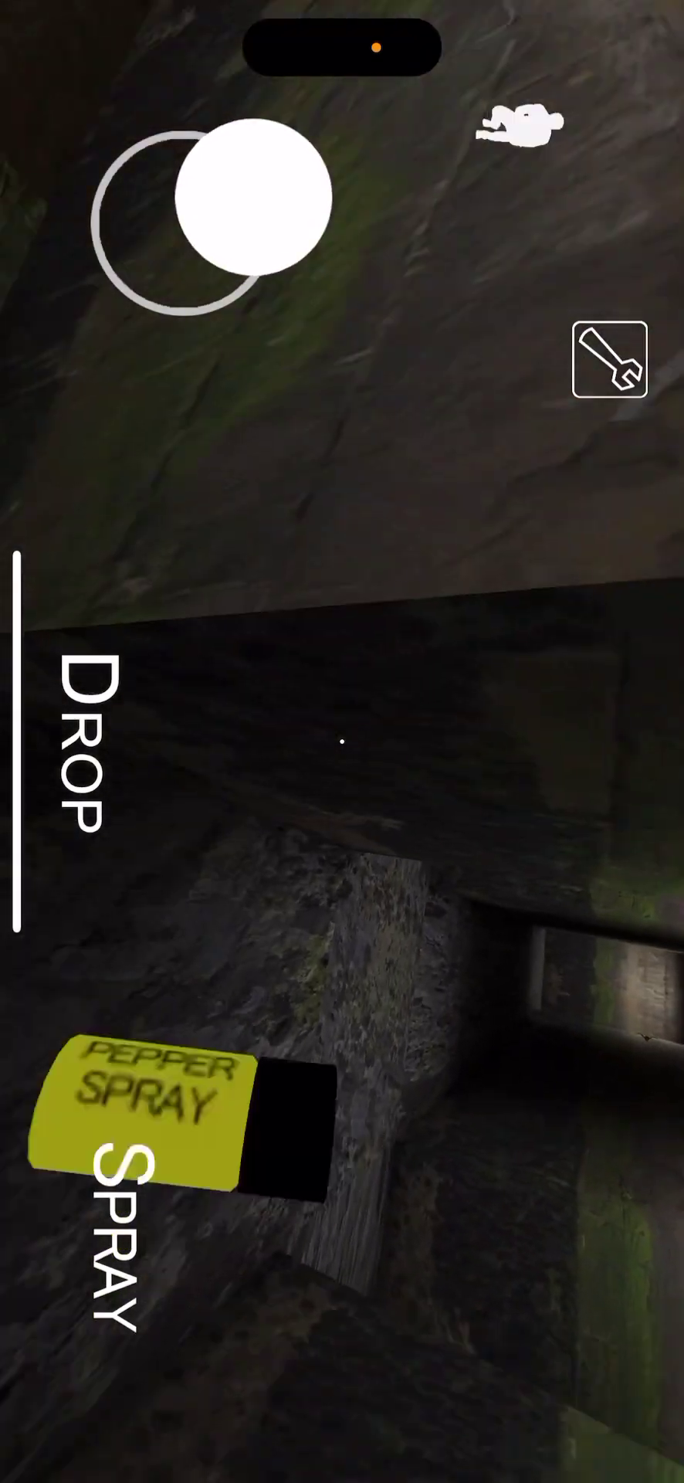